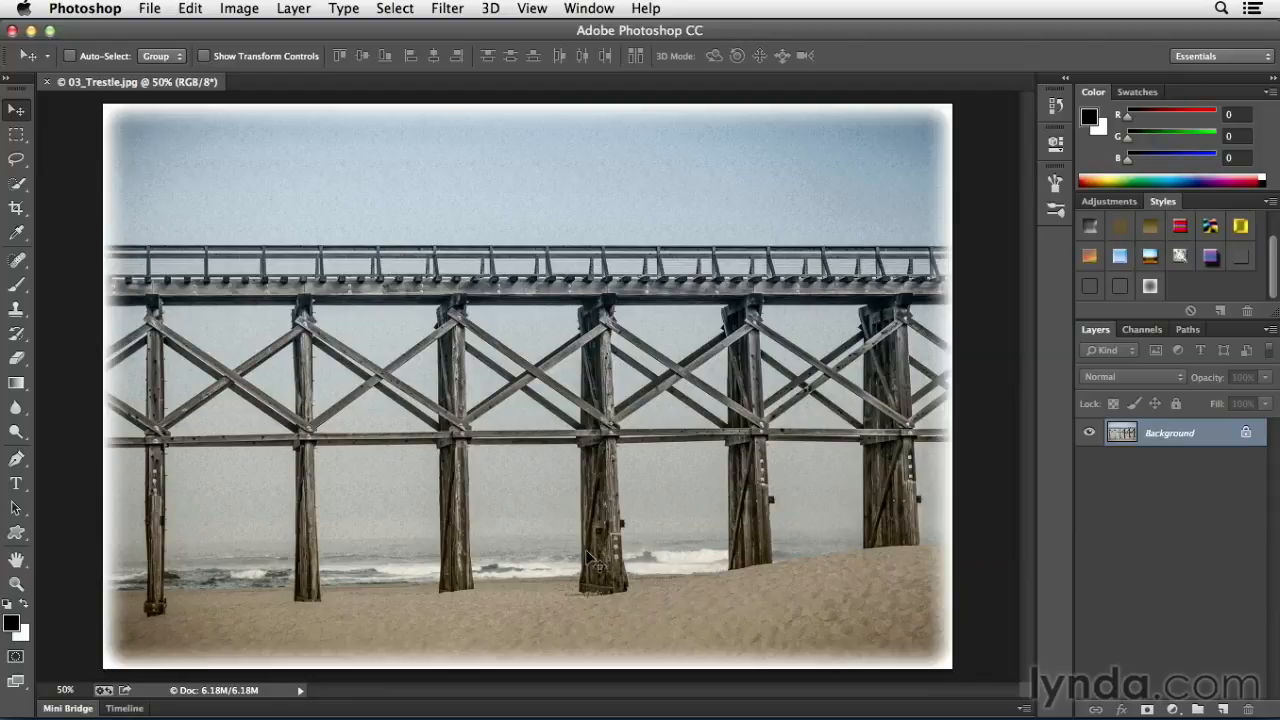
Add a text line in the sky above the trestle reading "© 2013" followed by the photographer's full name.
key(t)
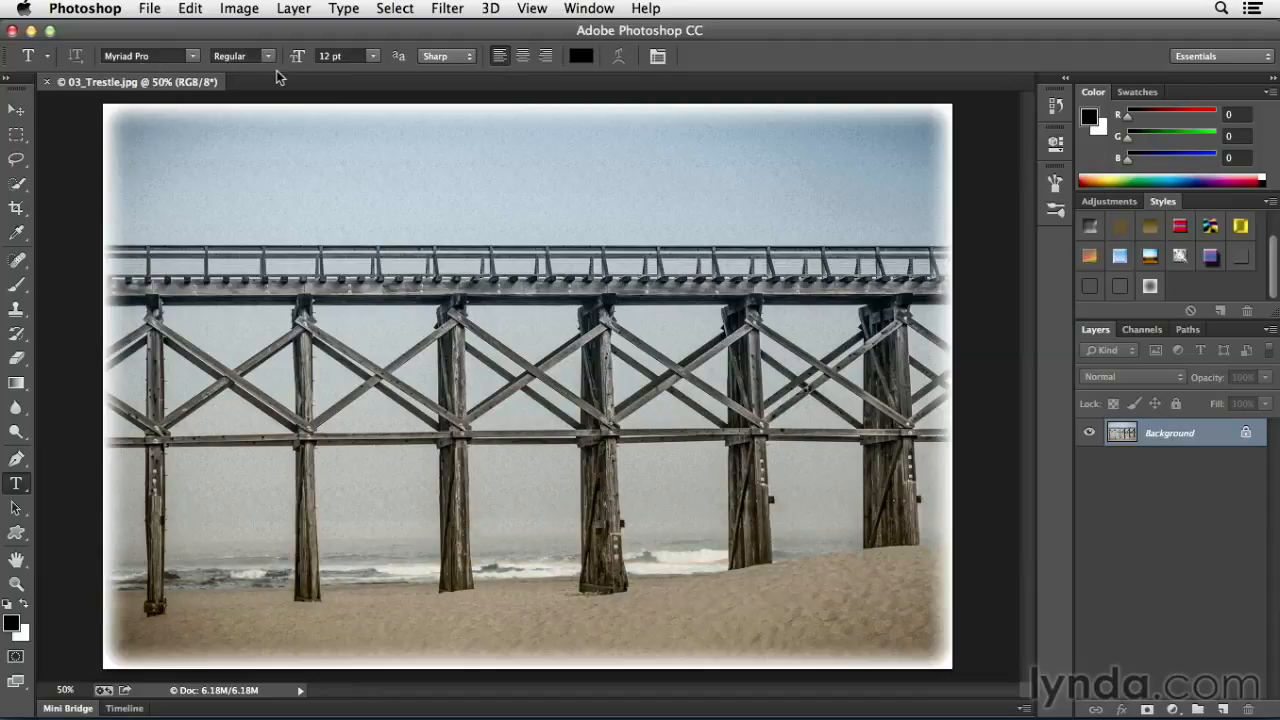
click(279, 203)
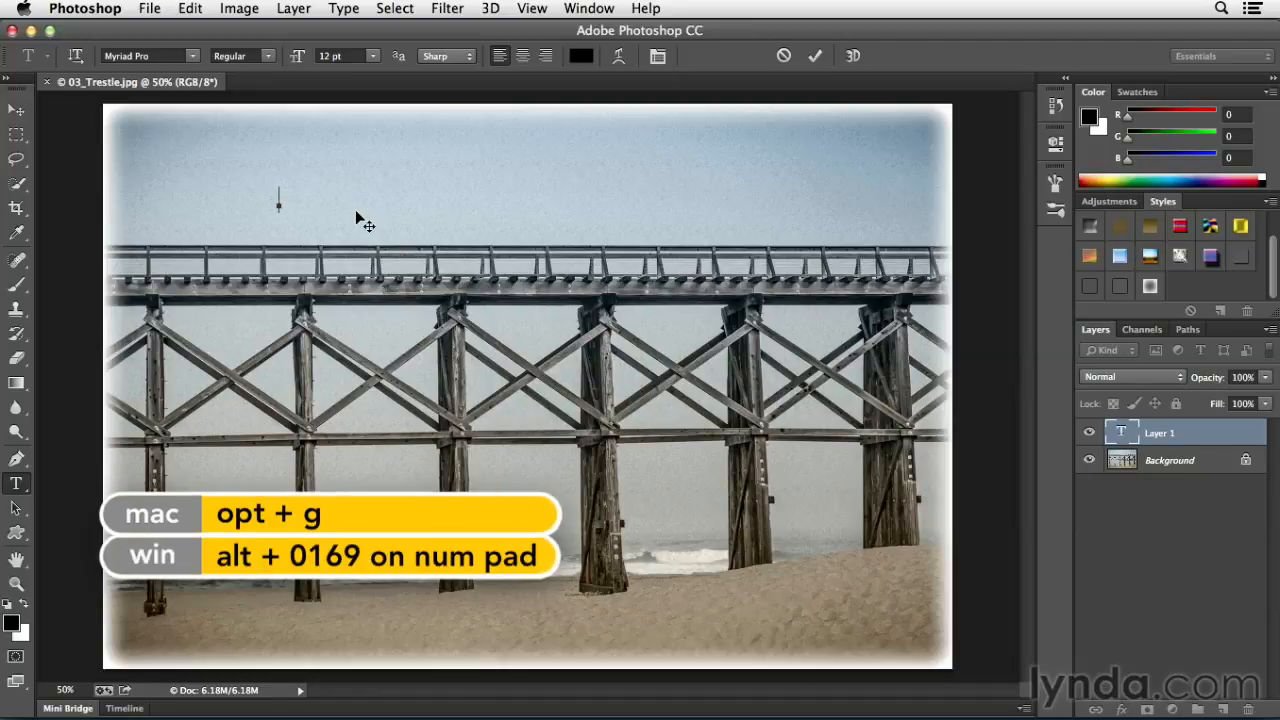
text(©)
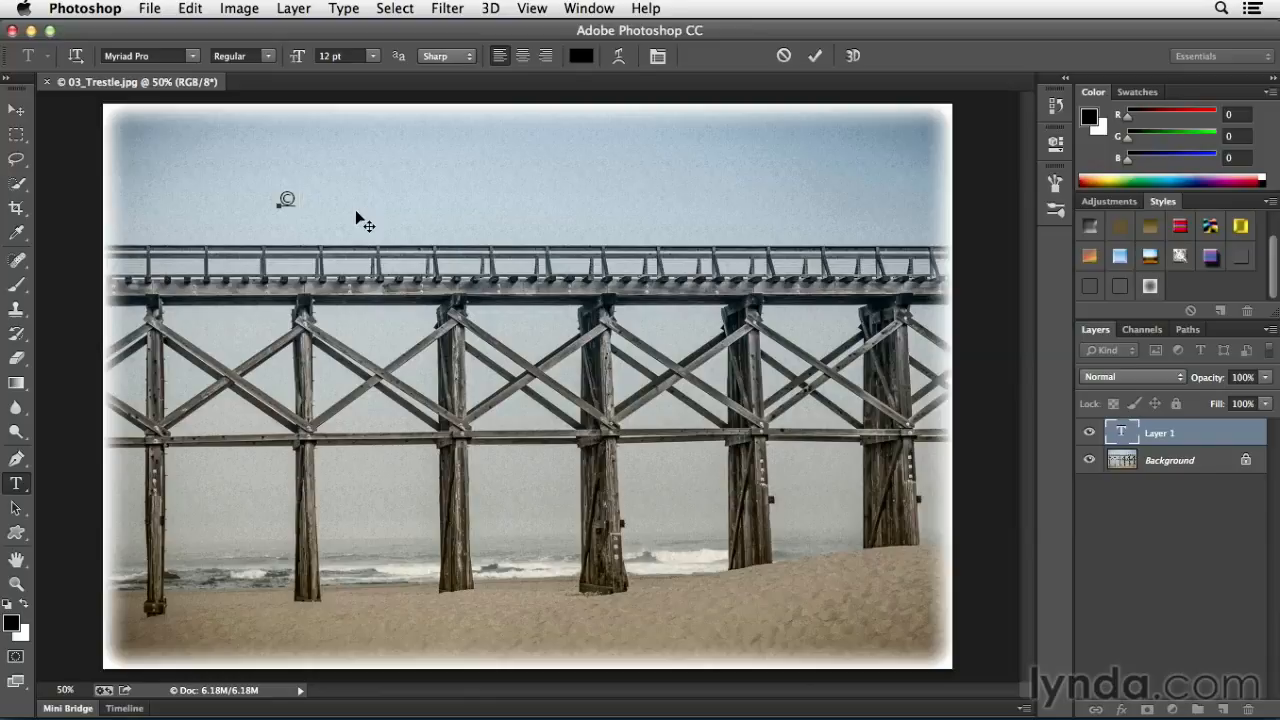
text(2013 julieanne kost)
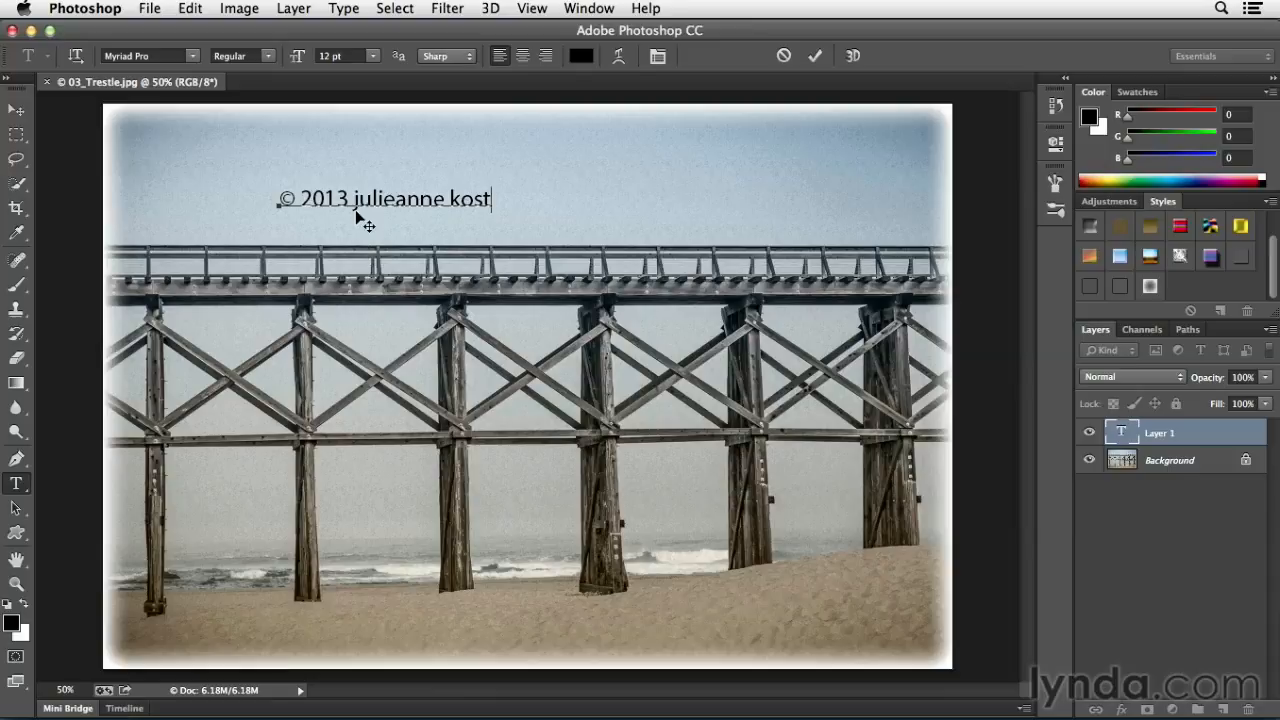
Scale the copyright text proportionally to about 33.5 pt, centre it in the sky above the trestle and commit it.
key(super)
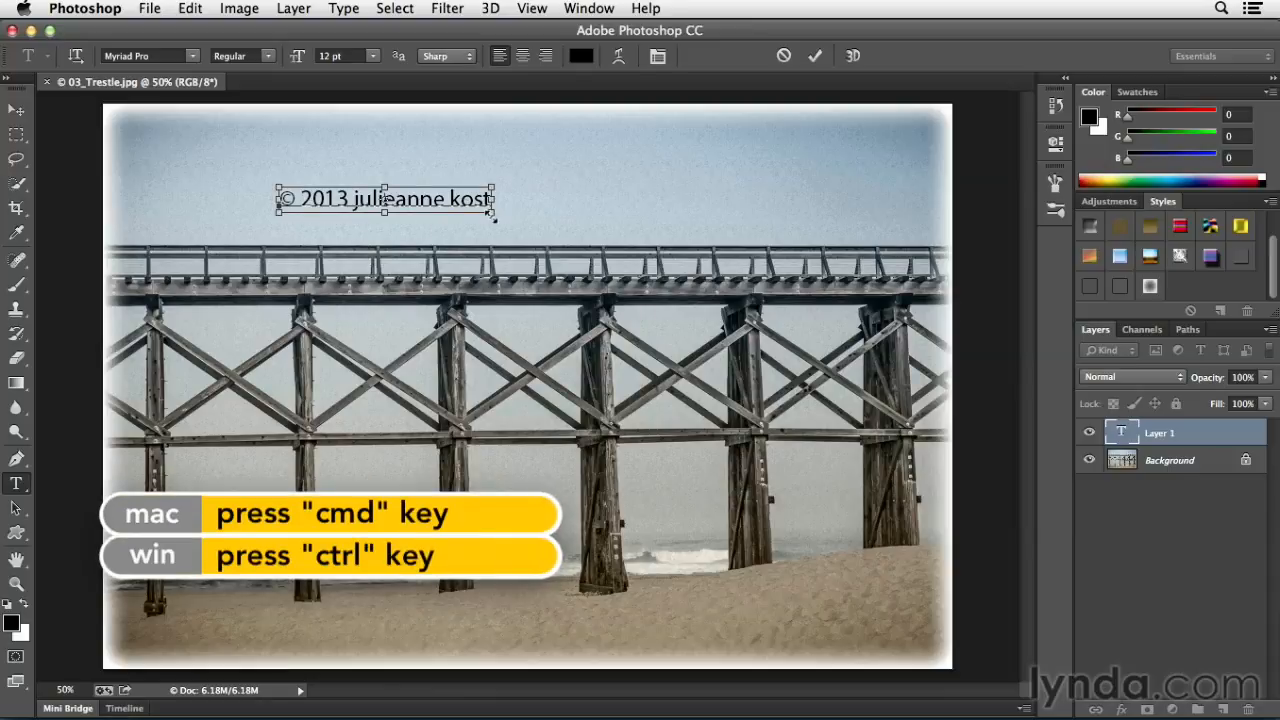
drag(492, 211, 860, 364)
key(shift)
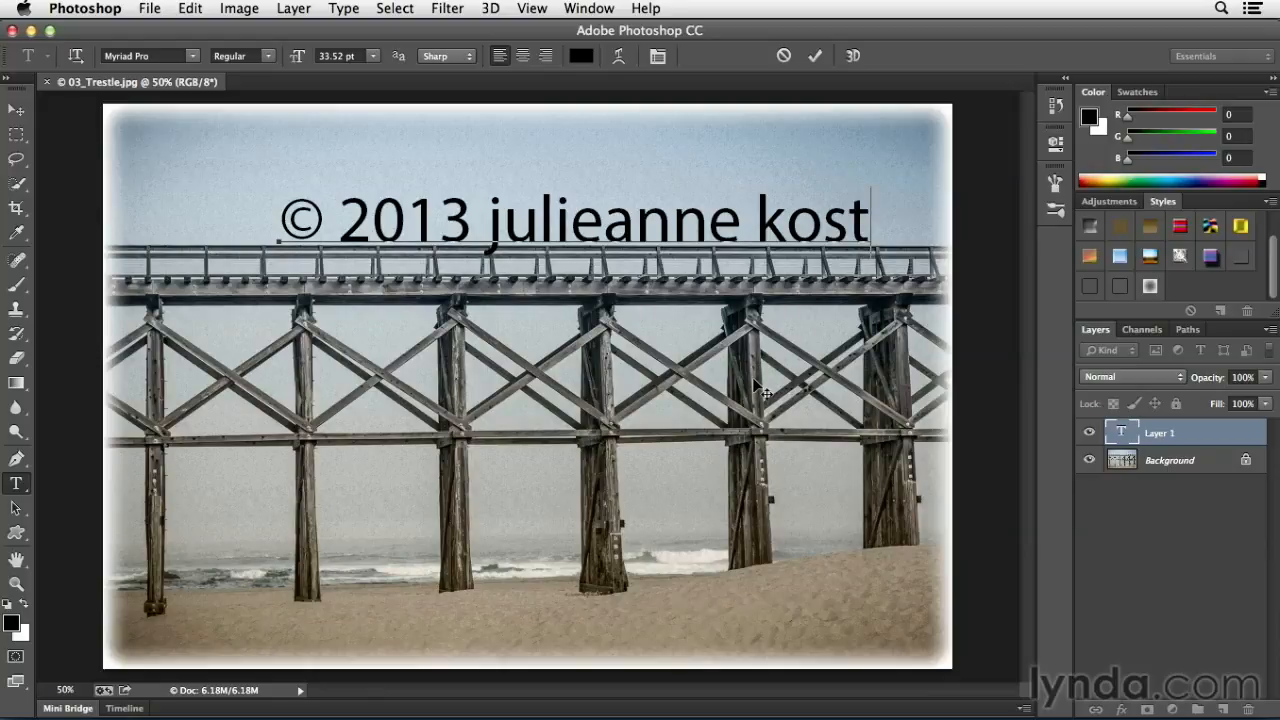
drag(756, 382, 710, 346)
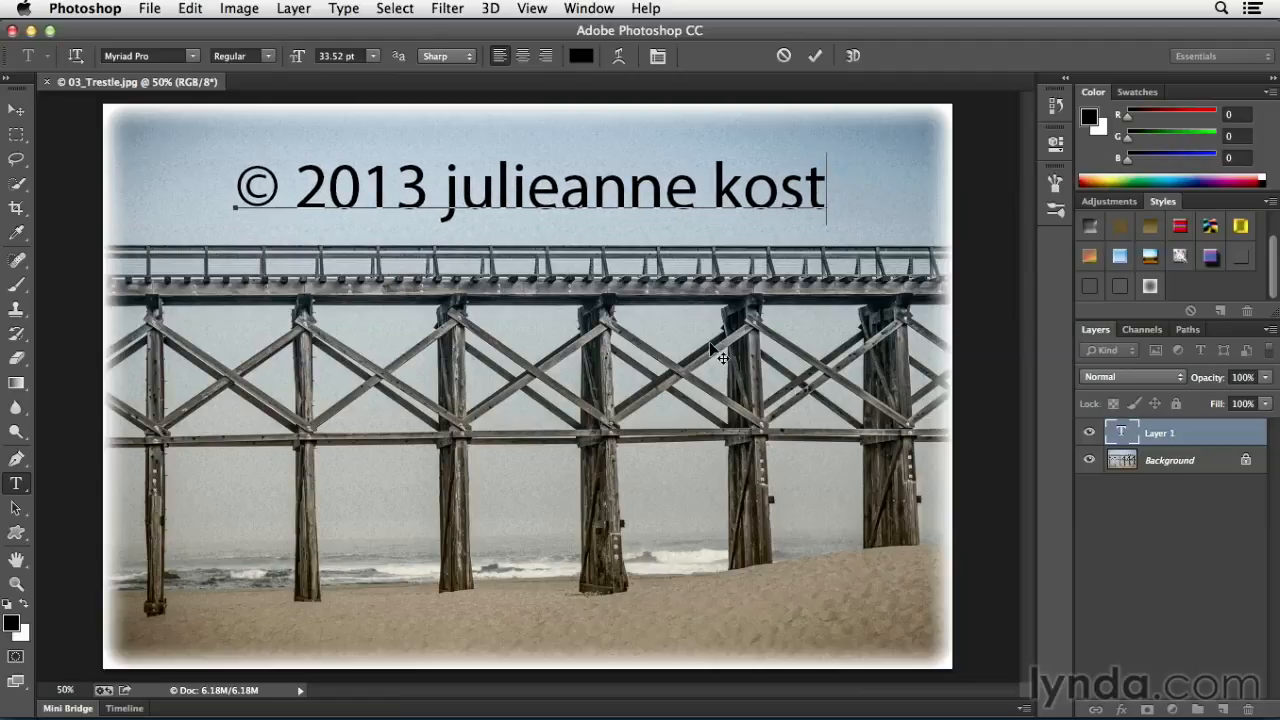
key(super+Return)
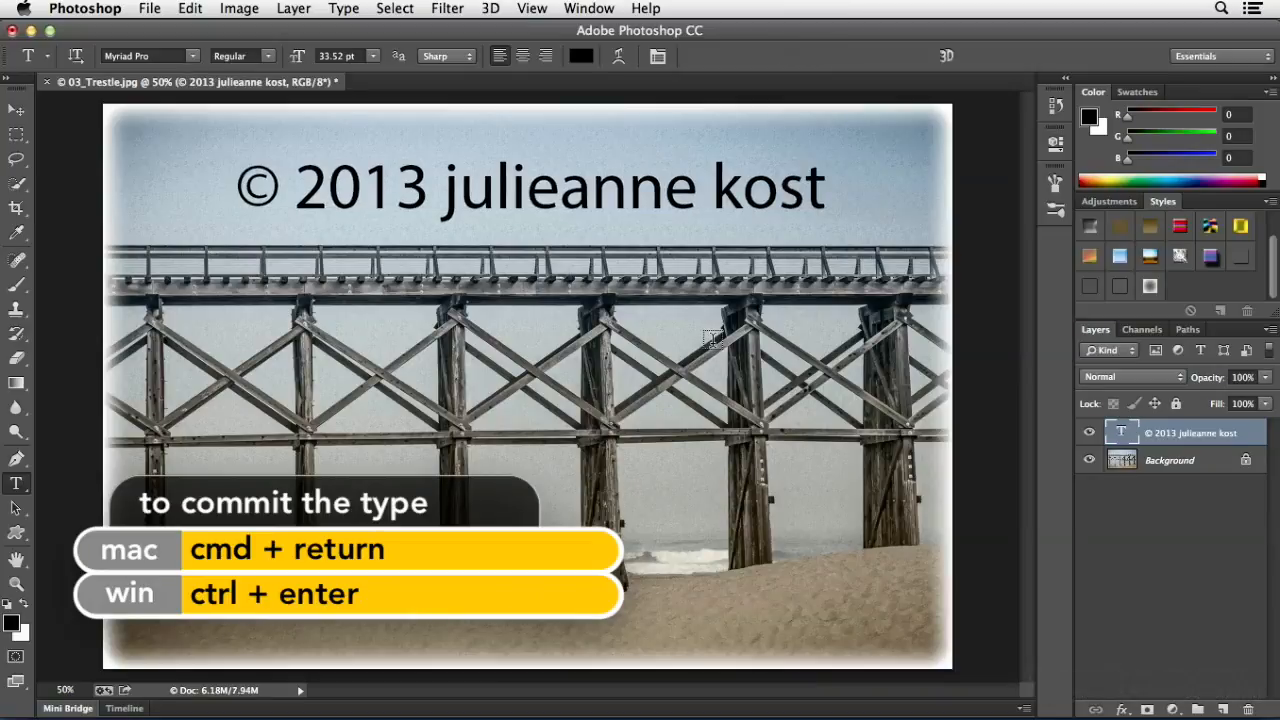
Give the text a drop shadow with a 75° angle, 4 px distance and 4 px size, and show the general blending options.
click(1123, 709)
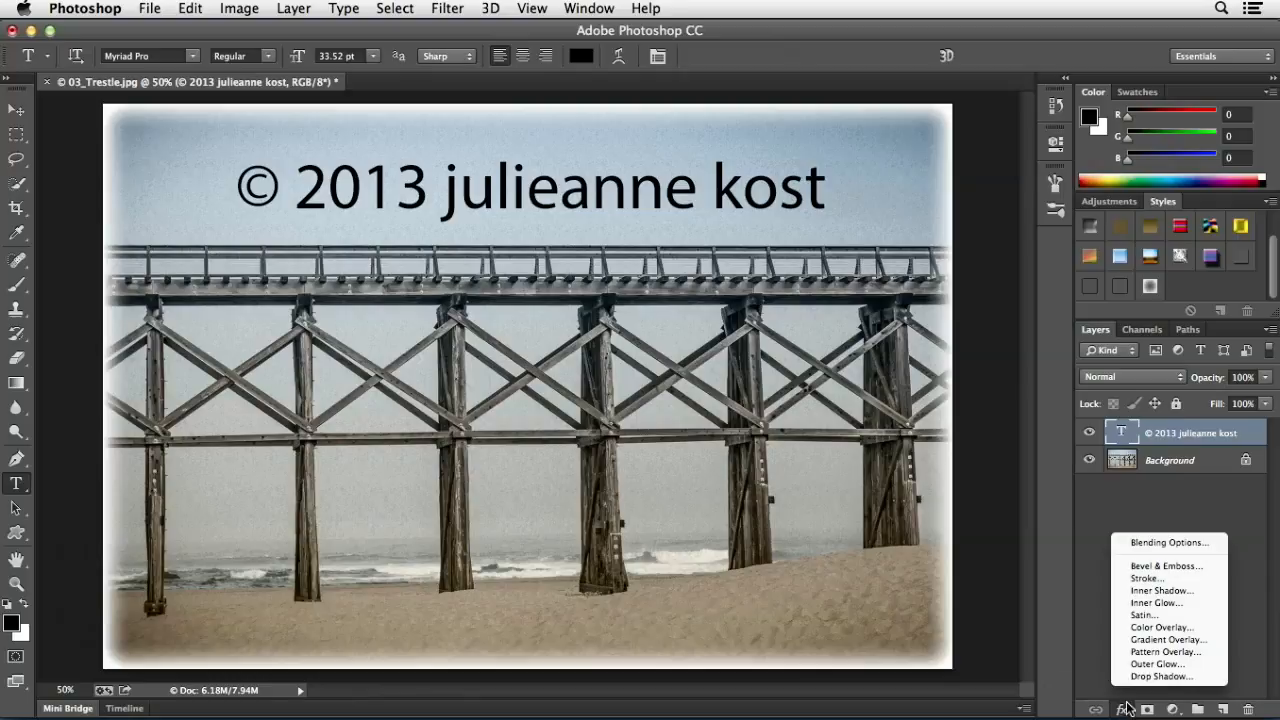
click(1199, 677)
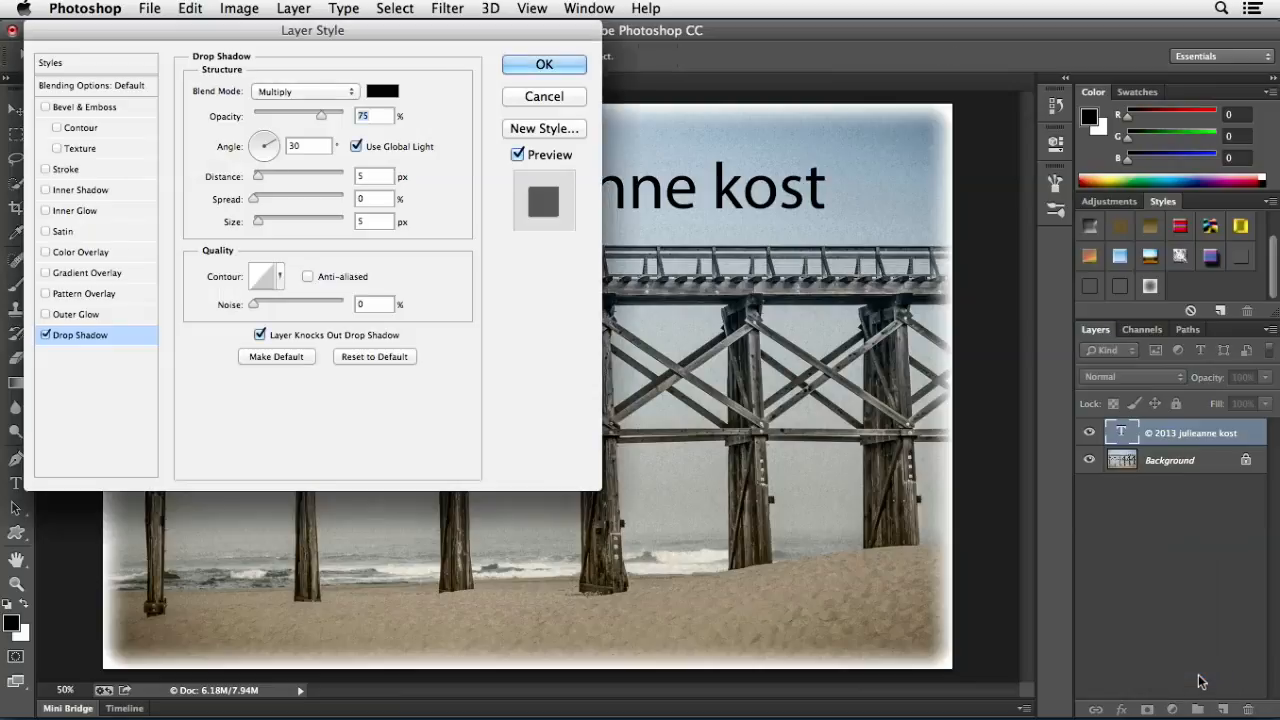
drag(367, 35, 345, 345)
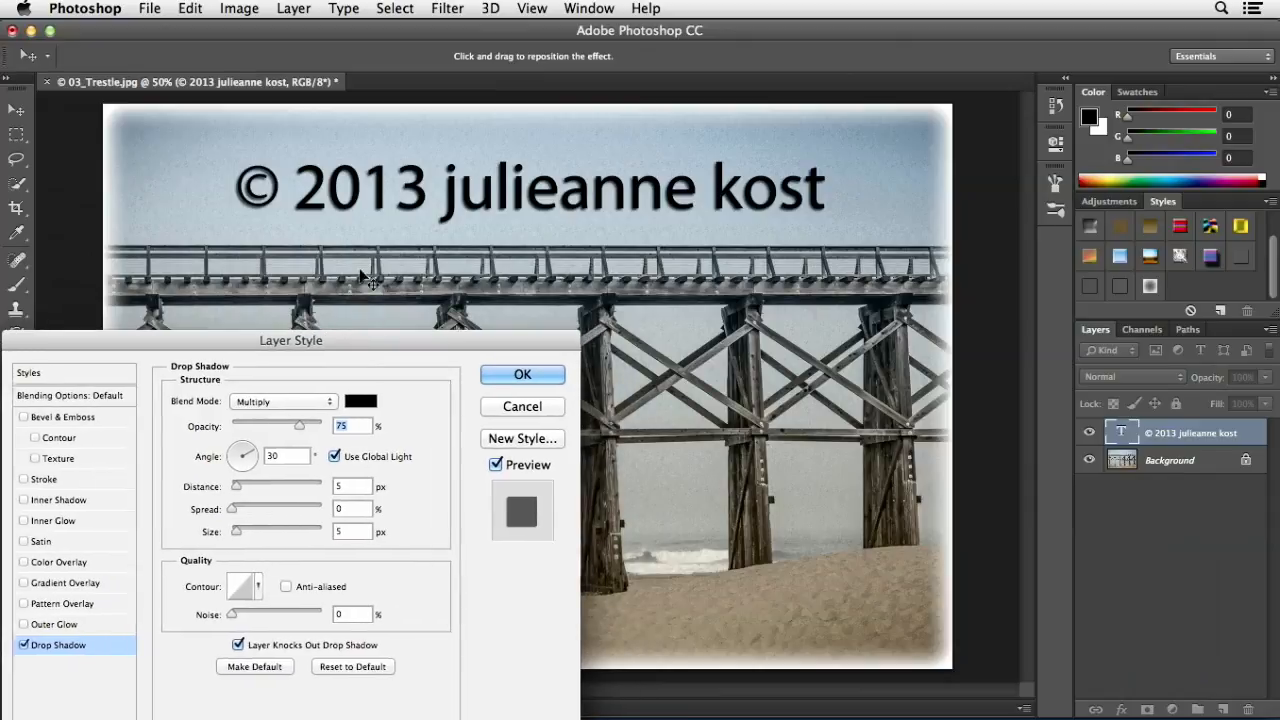
mouse_move(374, 212)
mouse_down()
mouse_move(394, 223)
mouse_move(373, 214)
mouse_up()
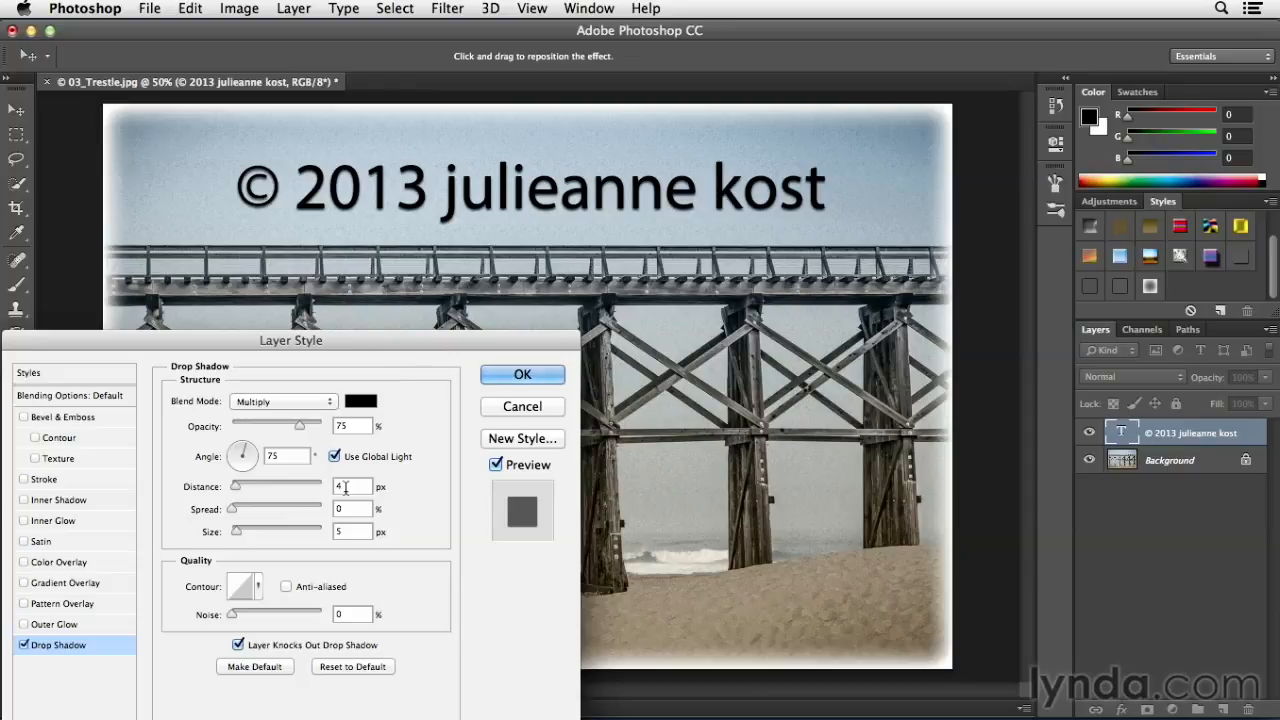
double_click(347, 532)
text(4)
click(74, 396)
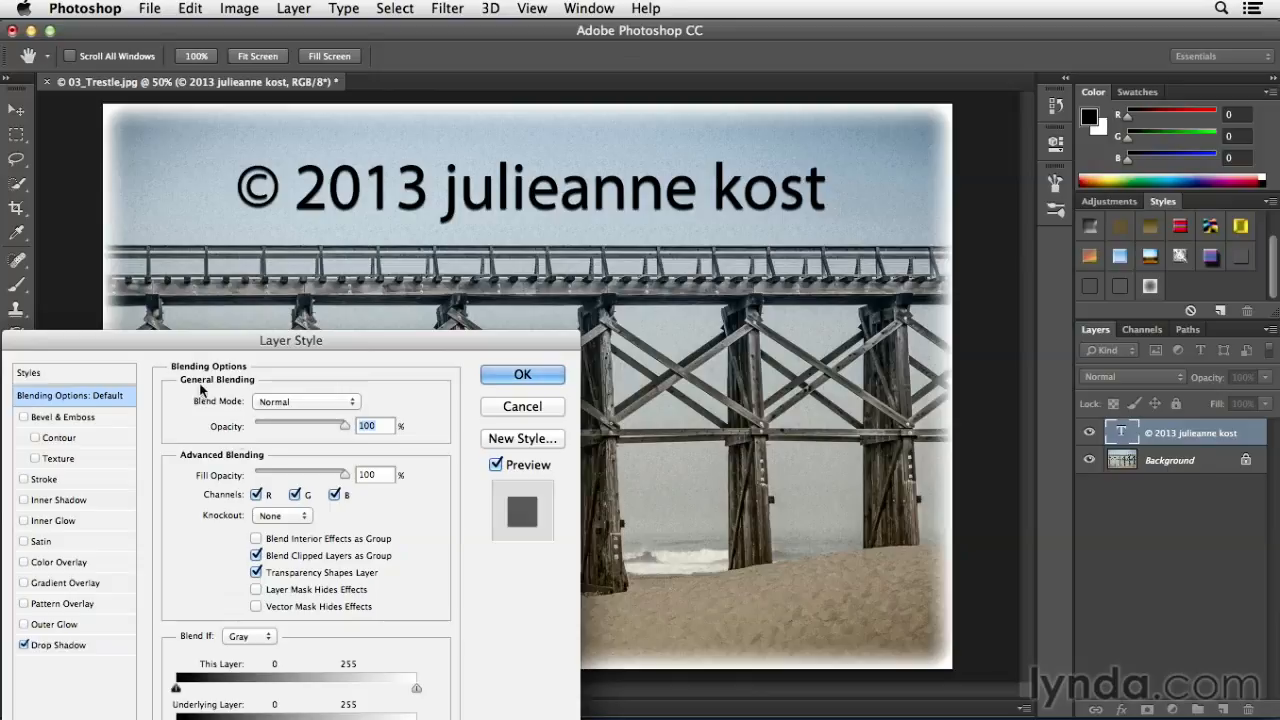
Try the text layer's overall opacity at 49% and at 0%, restoring it to 100% after each trial.
drag(343, 427, 299, 429)
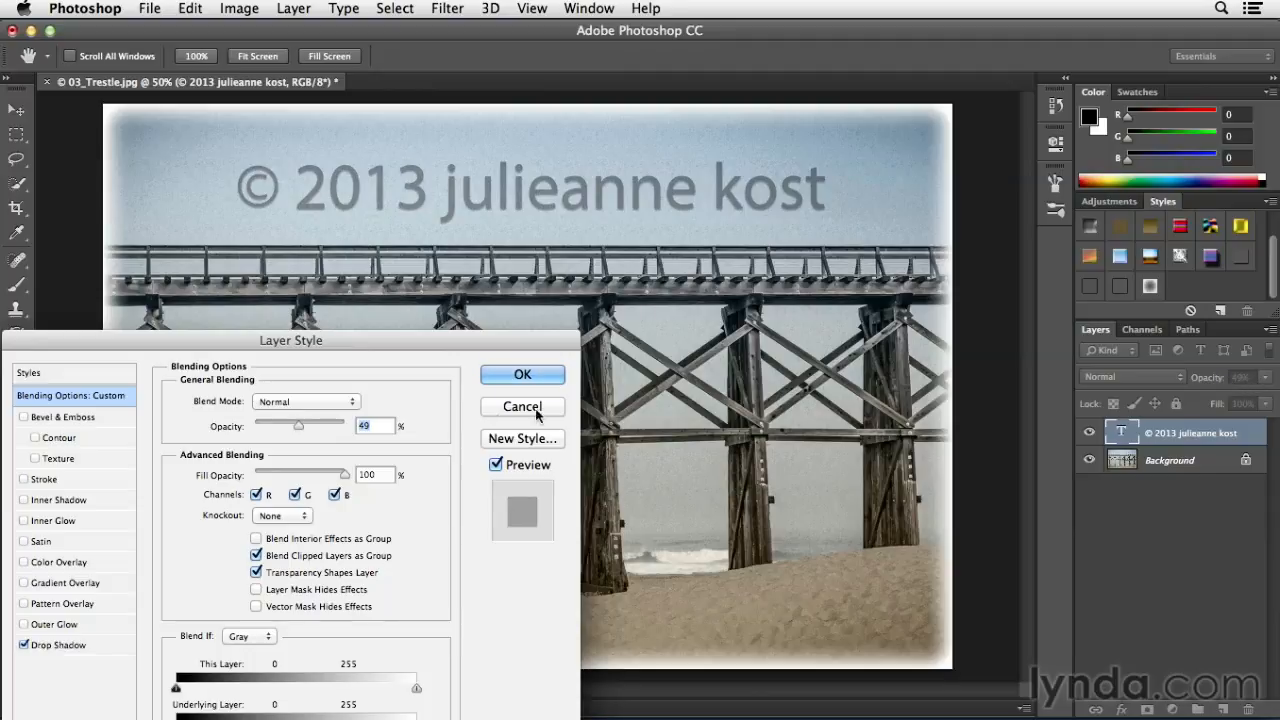
drag(307, 429, 350, 430)
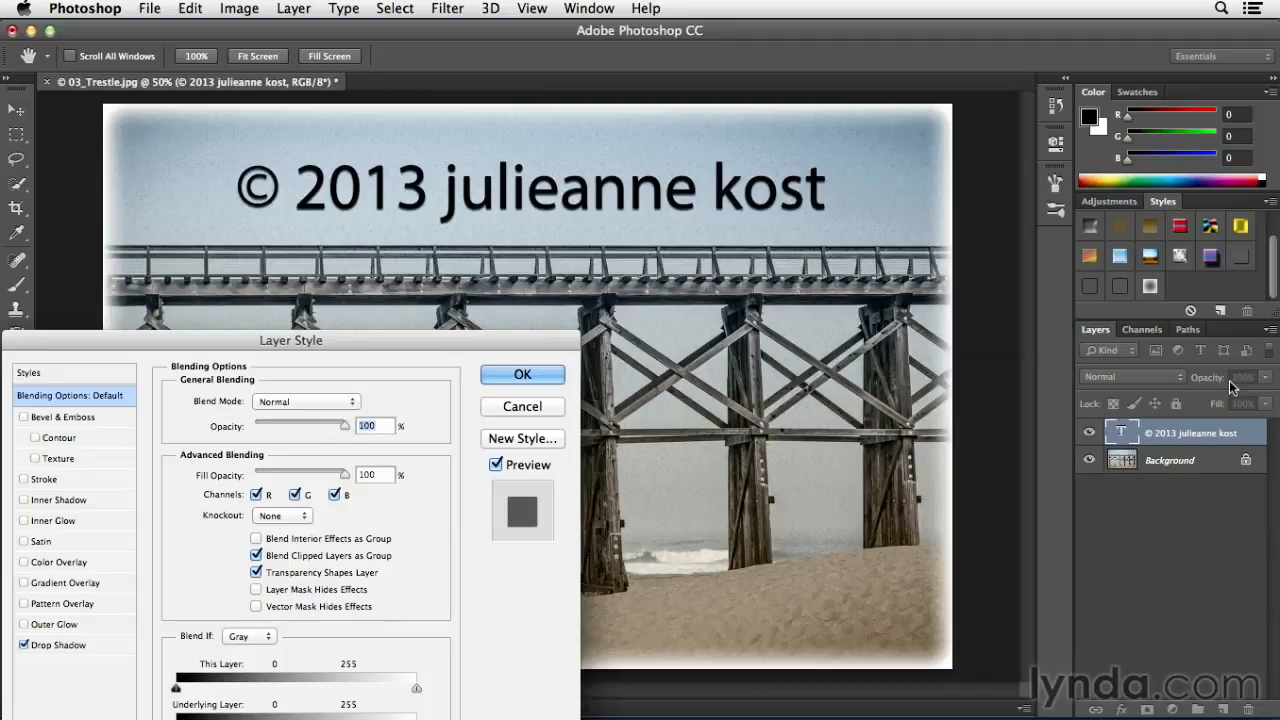
drag(345, 428, 253, 426)
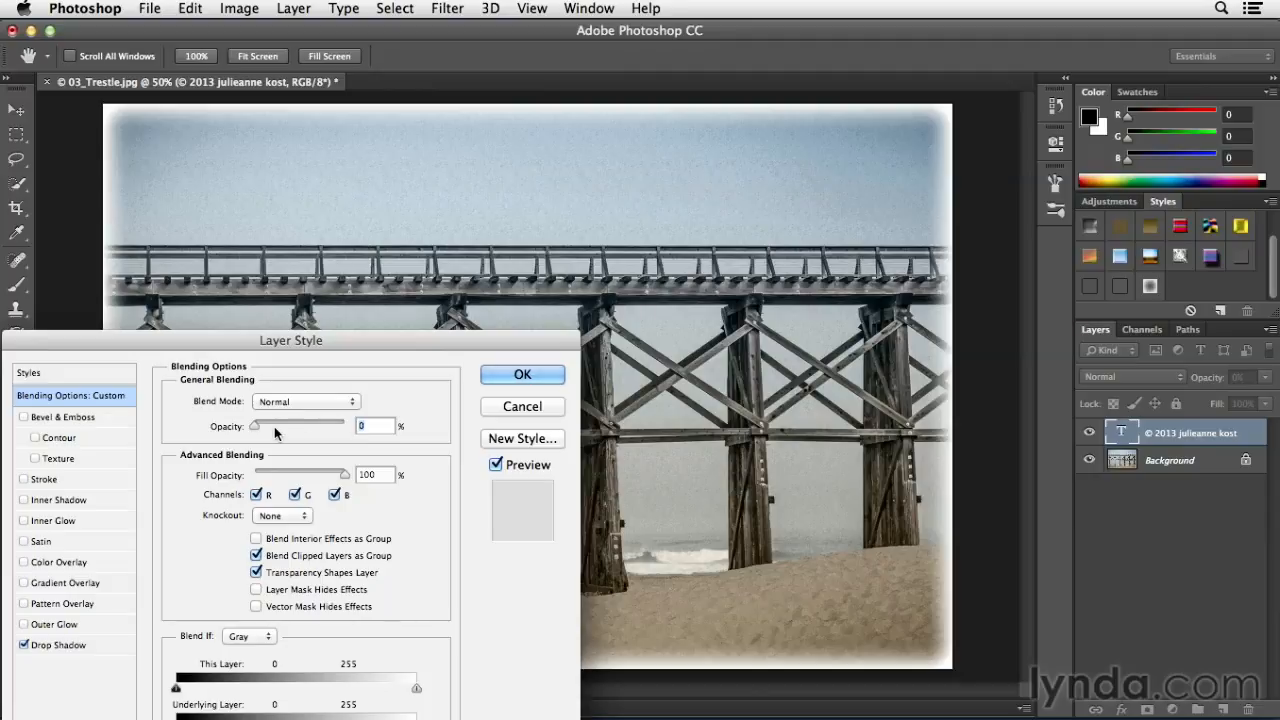
drag(254, 425, 350, 428)
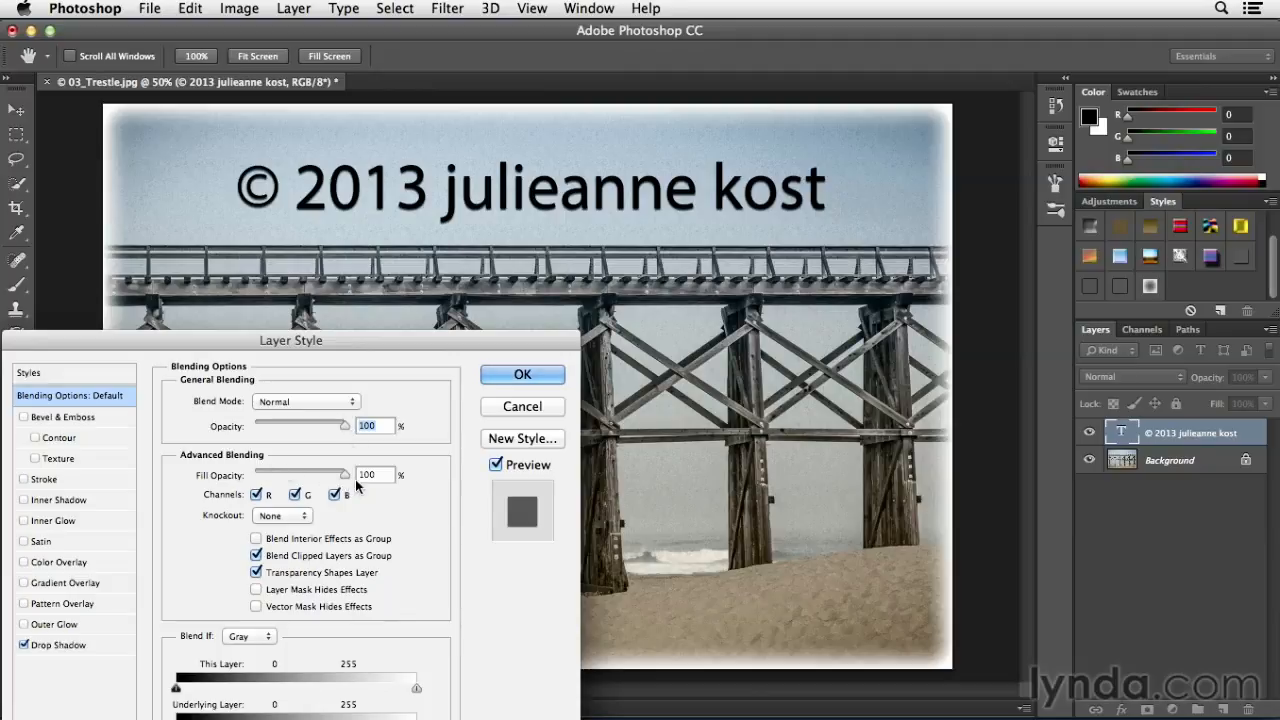
Lower the text's fill opacity to 11% and save the look as a style named "Copyright", including layer effects and blending options.
drag(346, 477, 244, 480)
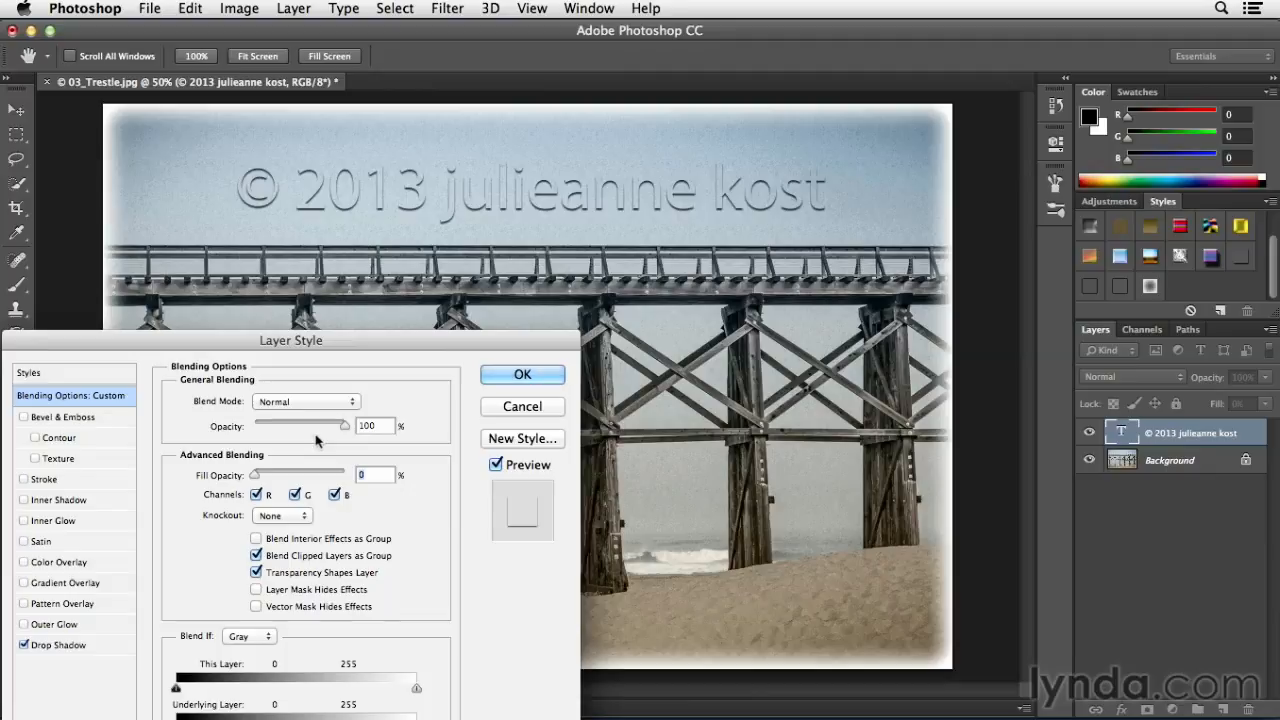
drag(255, 478, 266, 482)
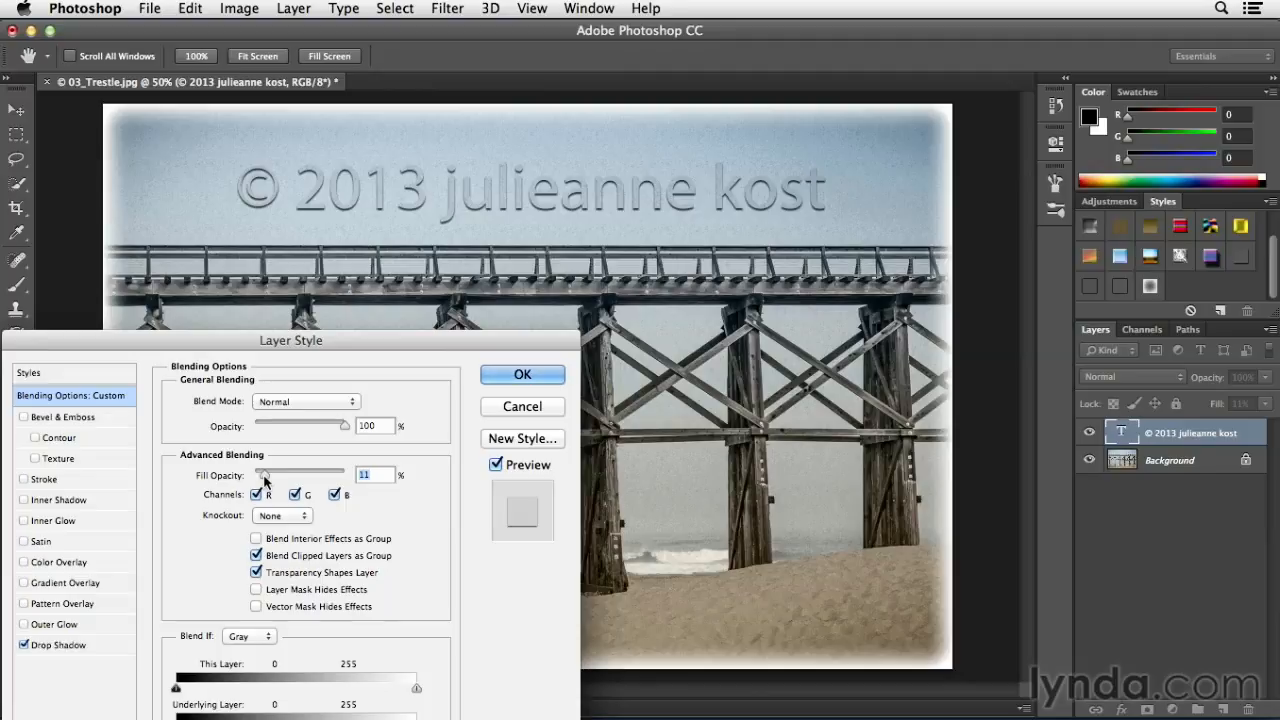
click(94, 378)
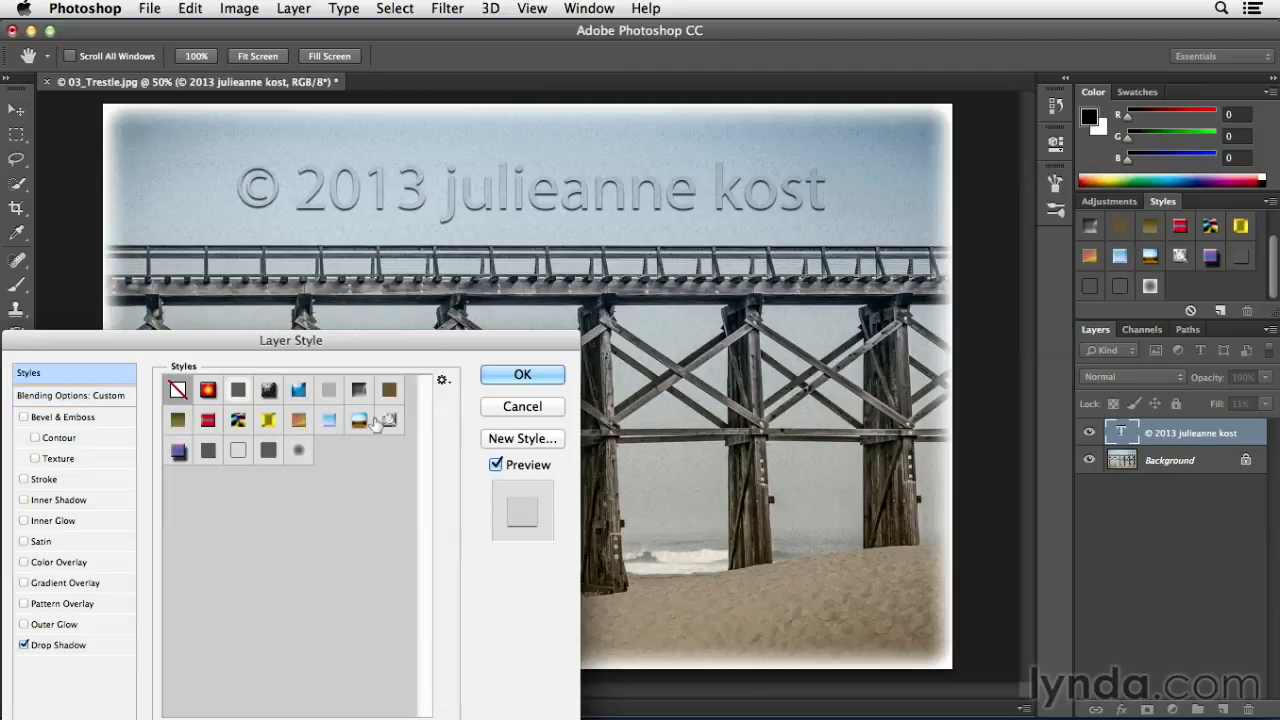
click(514, 440)
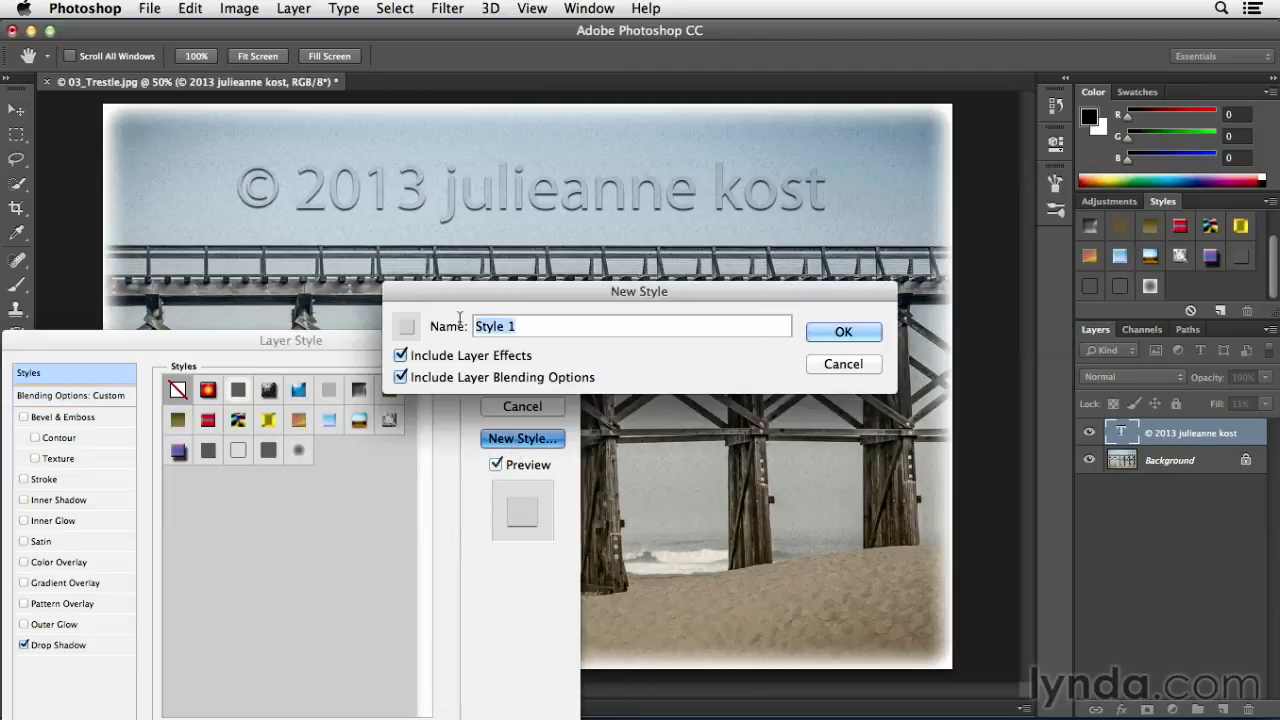
text(Copyright)
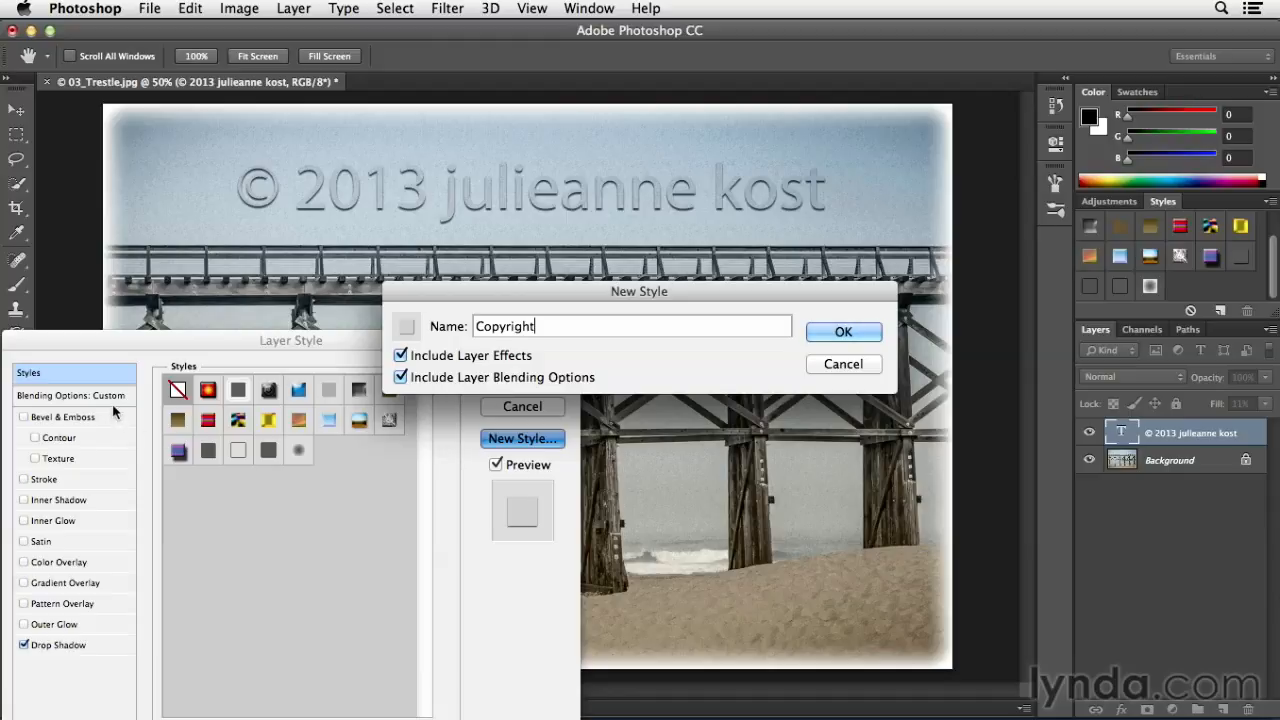
click(862, 340)
click(530, 375)
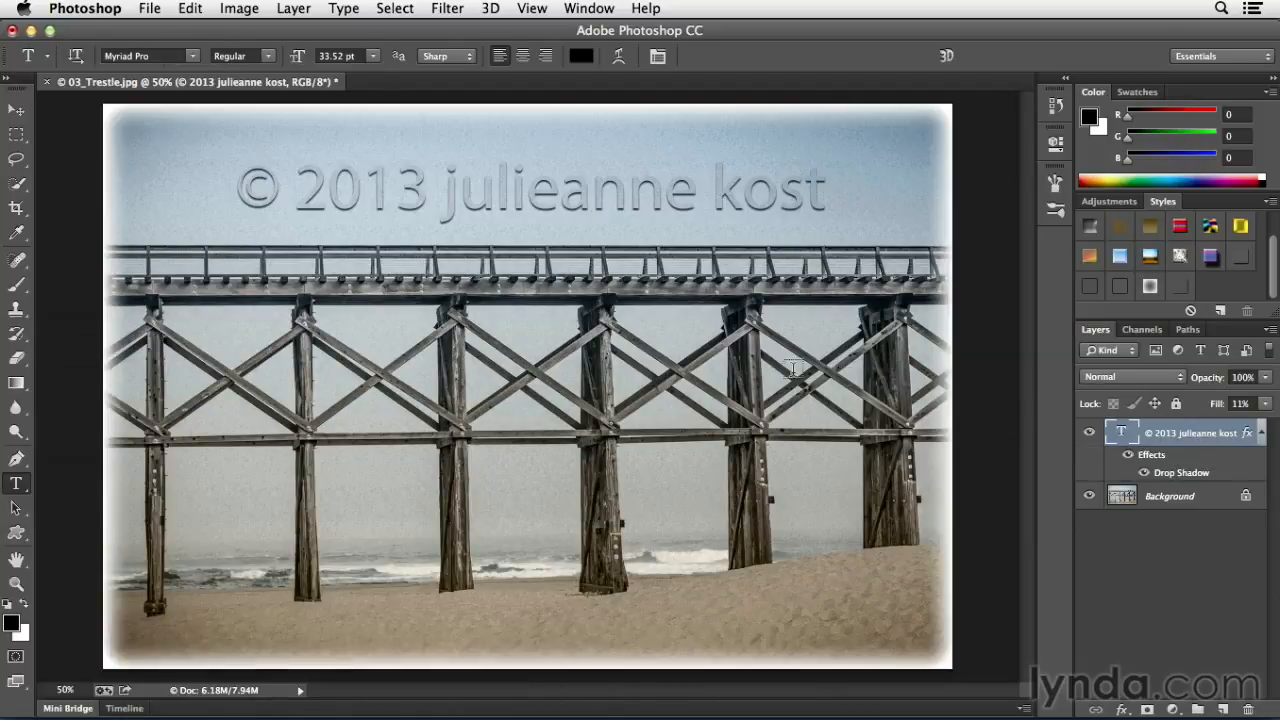
Move the copyright text onto the sand near the photo's lower right corner and scale it proportionally to about 62.5%.
key(v)
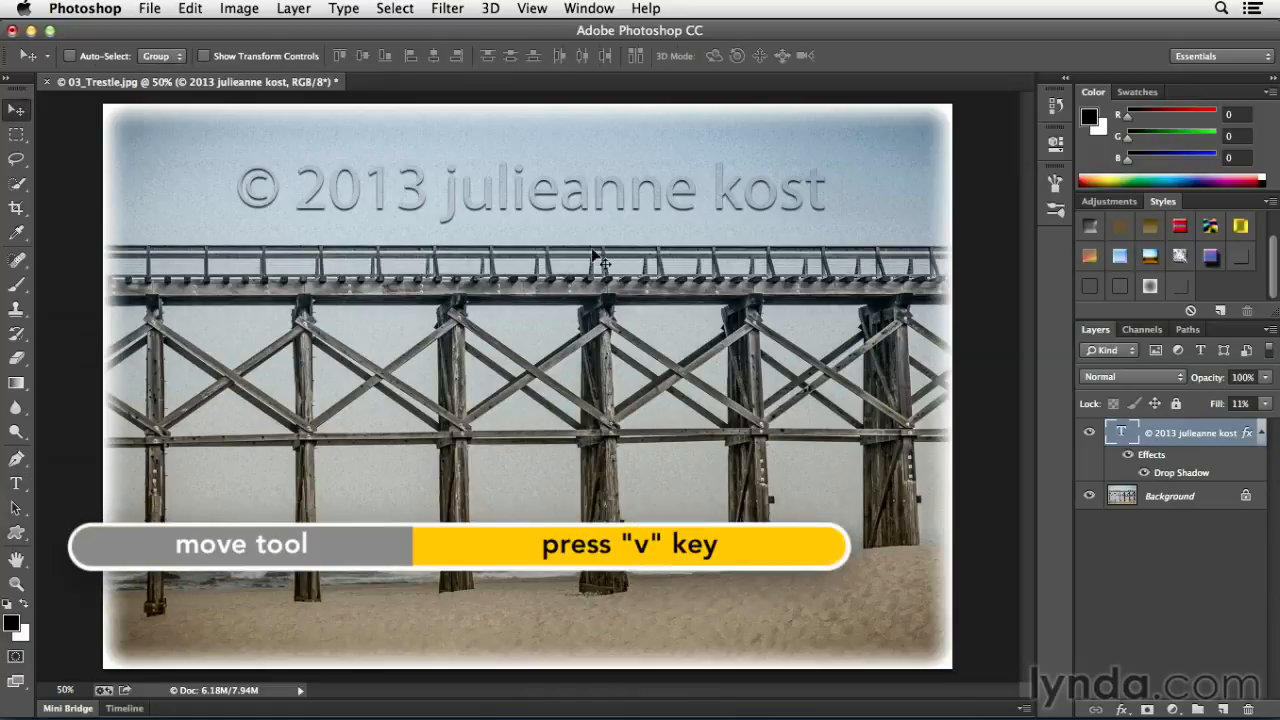
drag(592, 212, 674, 627)
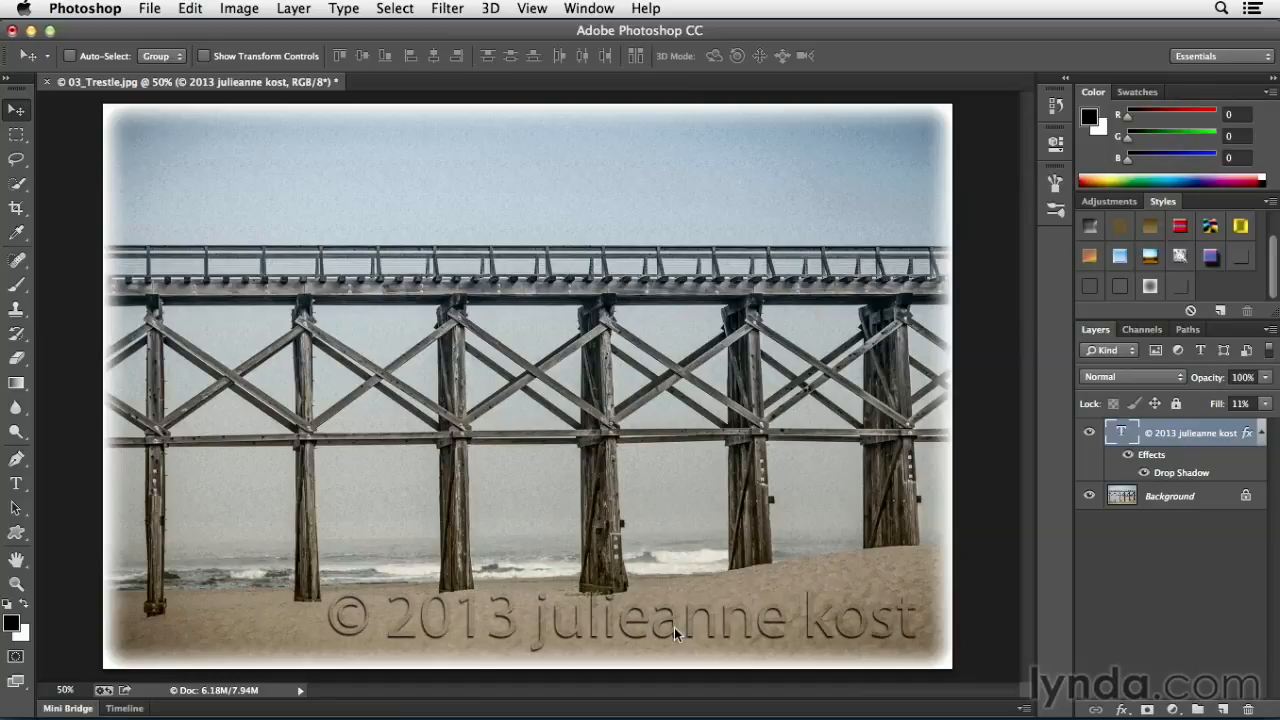
drag(674, 627, 689, 627)
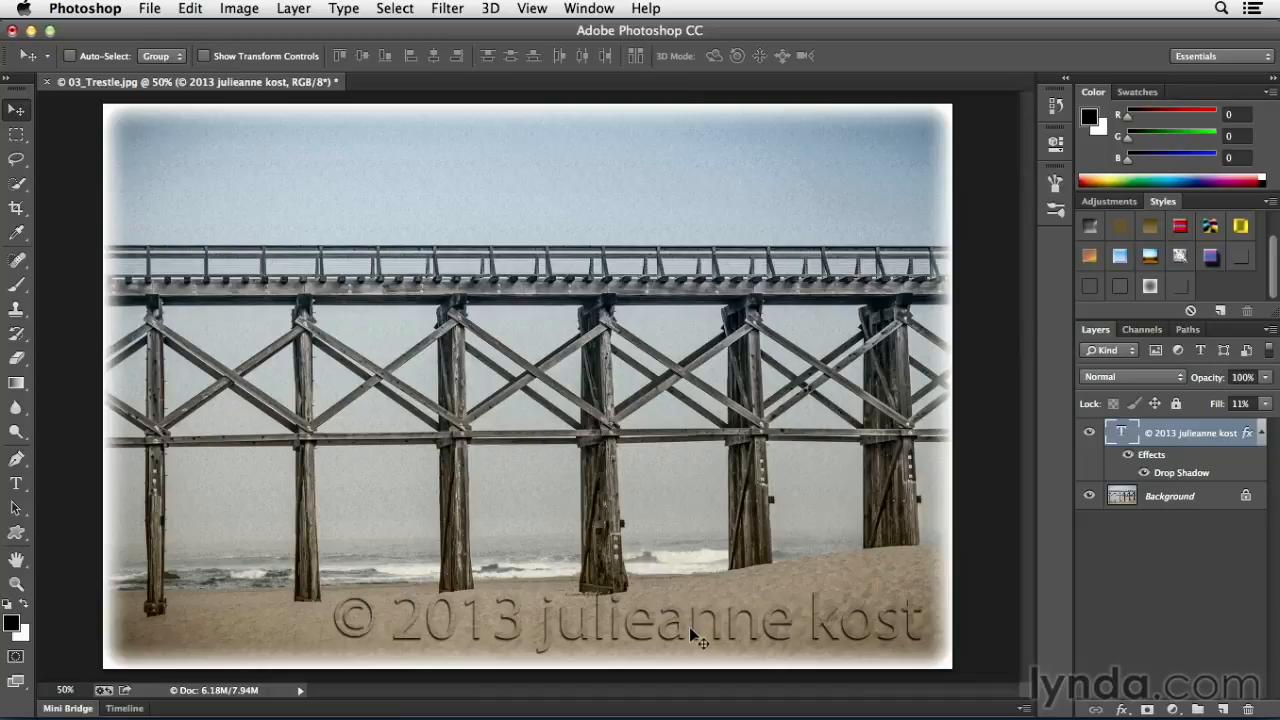
key(super+t)
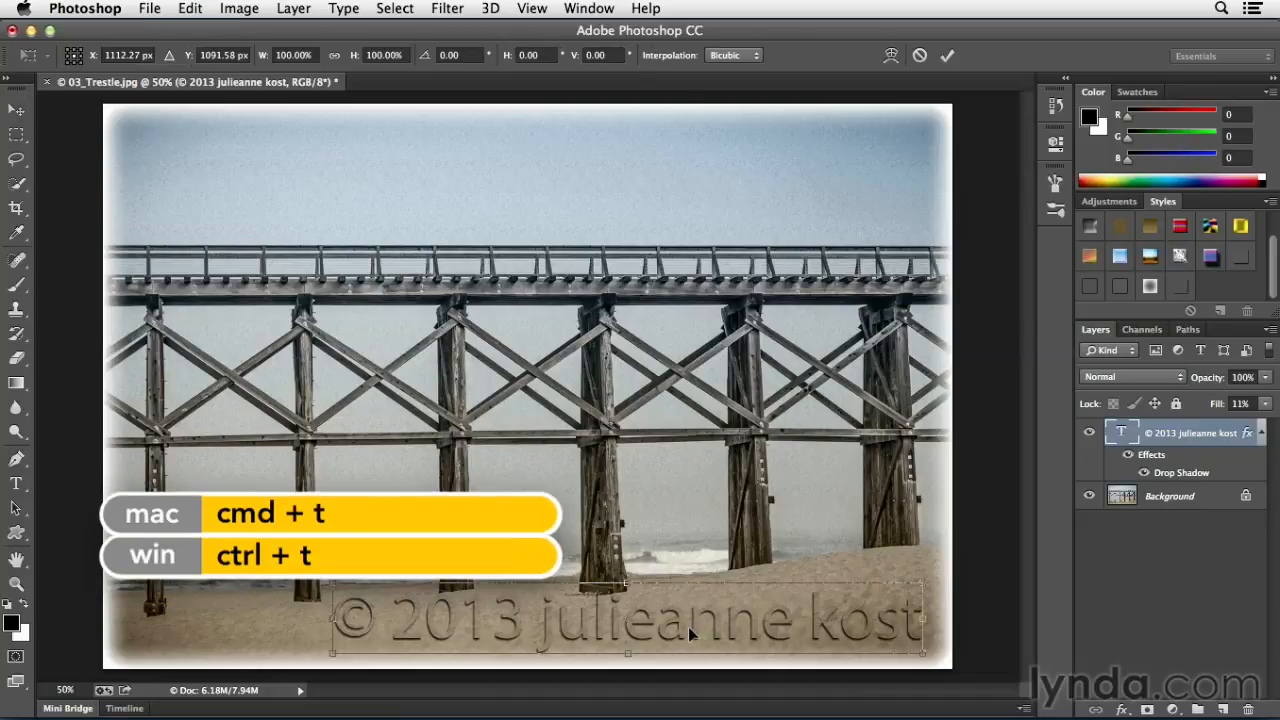
drag(333, 584, 550, 625)
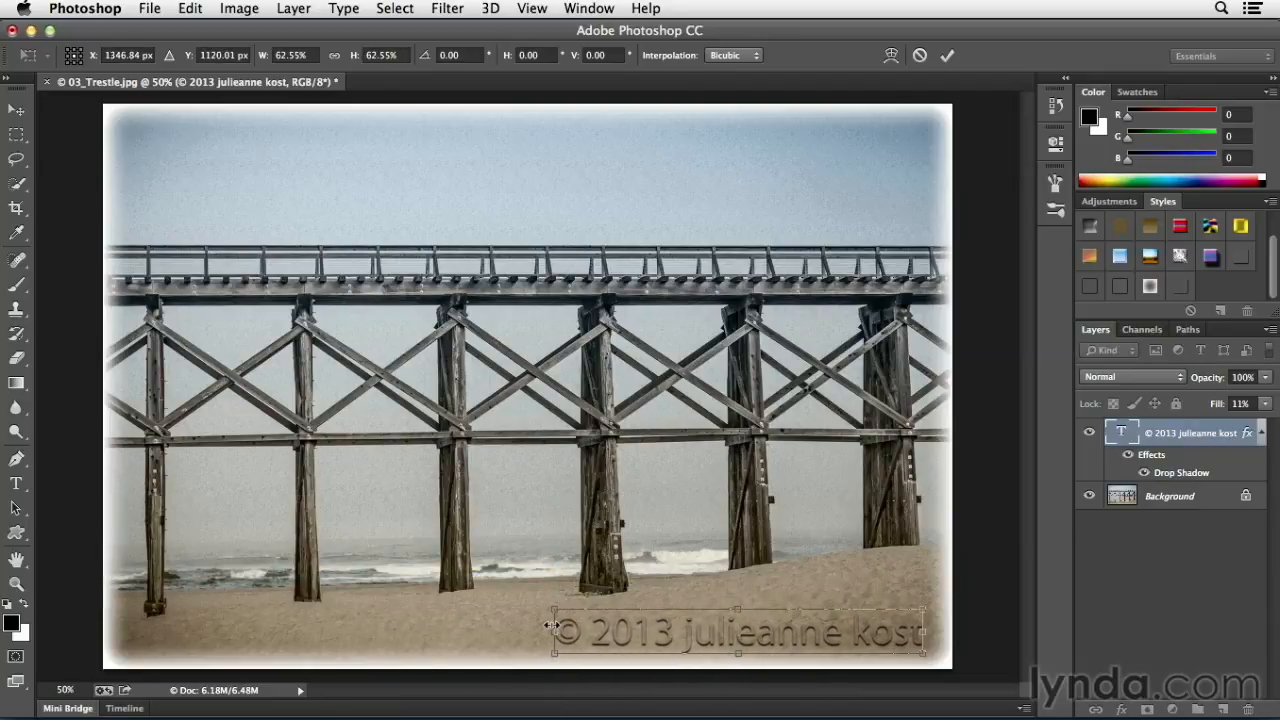
key(Return)
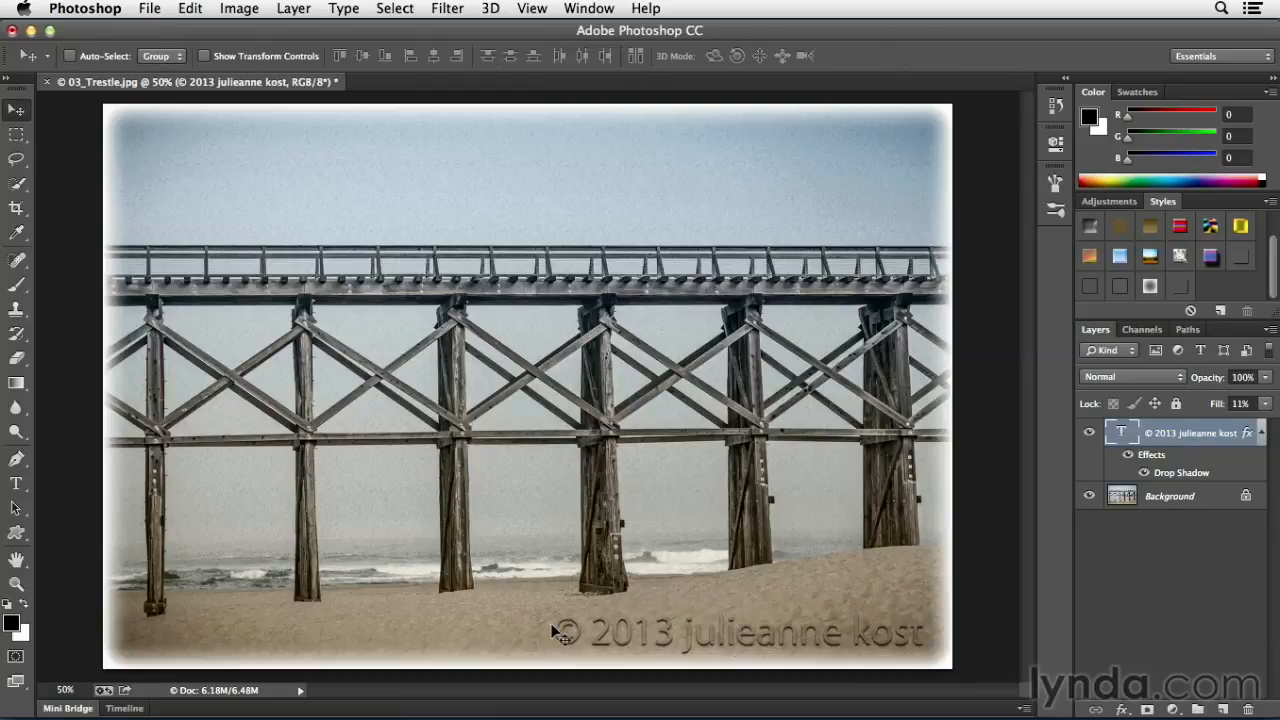